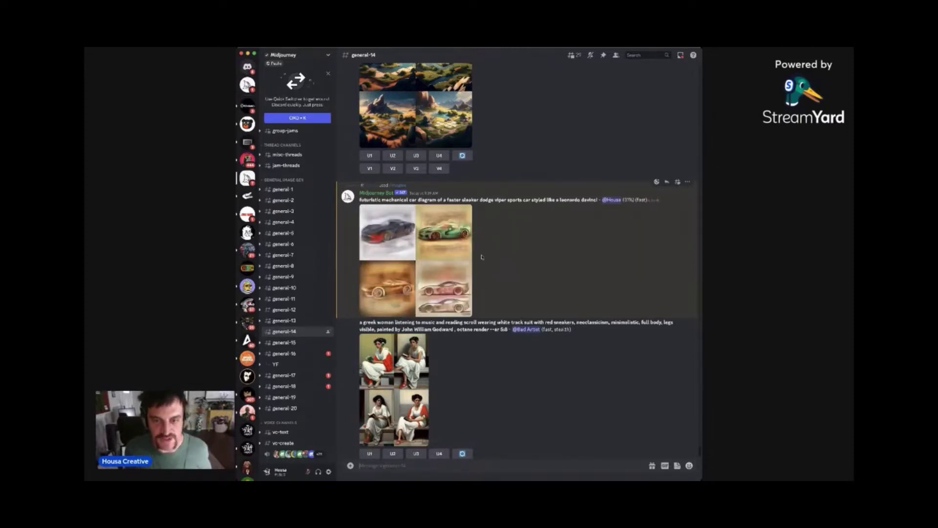
Preview the in-progress sketch grid, then open the finished Dodge Viper grid in the image viewer
click(434, 244)
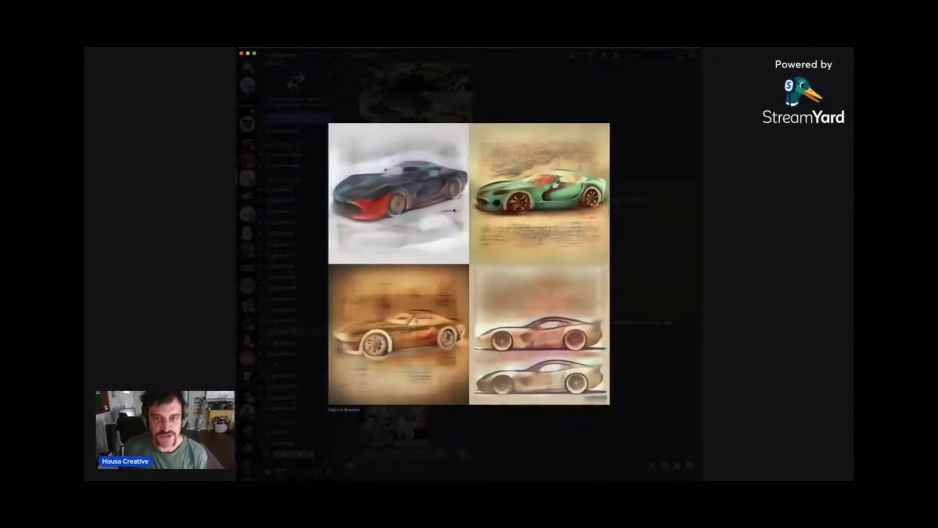
click(626, 265)
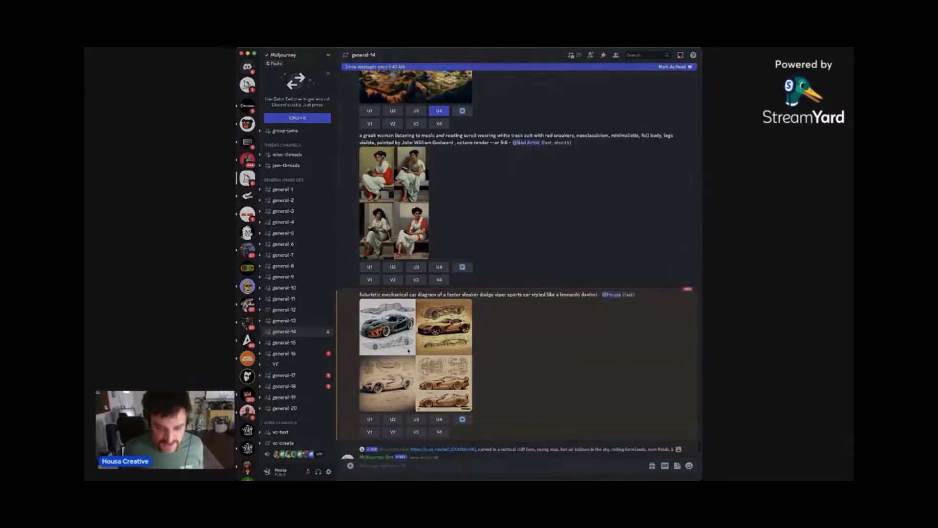
click(408, 350)
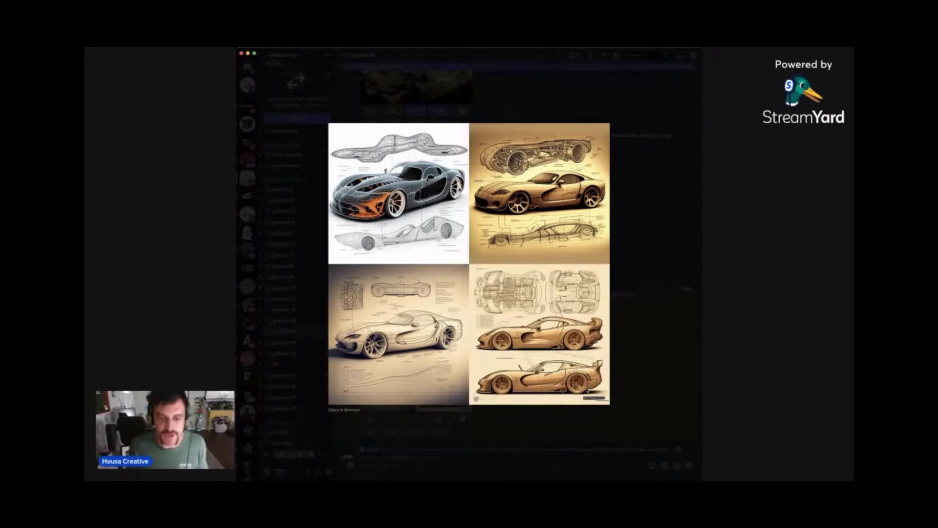
Request variations of car sketches 3, 2 and 4 and an upscale of sketch 1
click(632, 348)
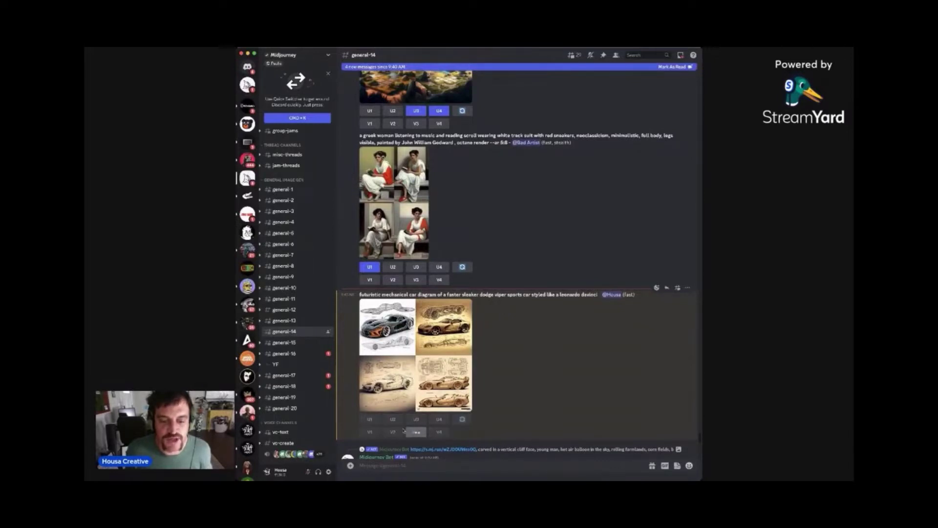
click(411, 430)
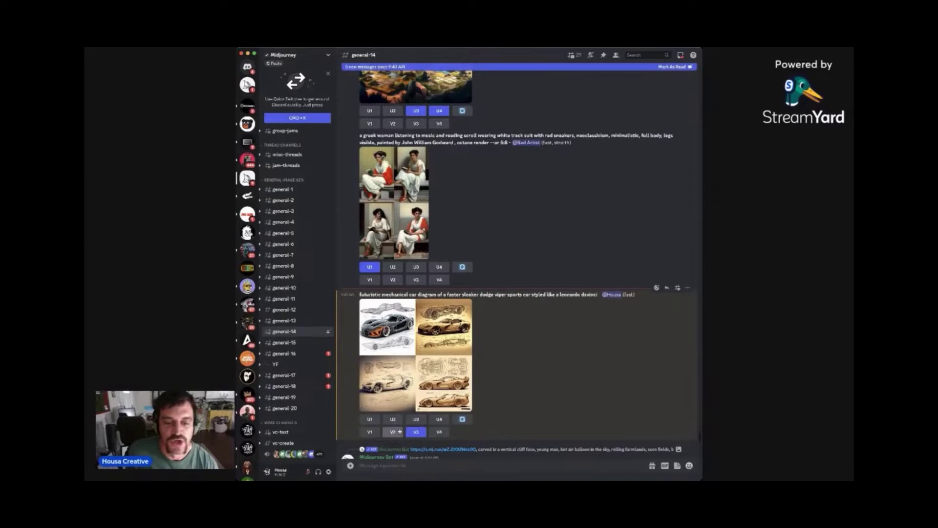
click(369, 419)
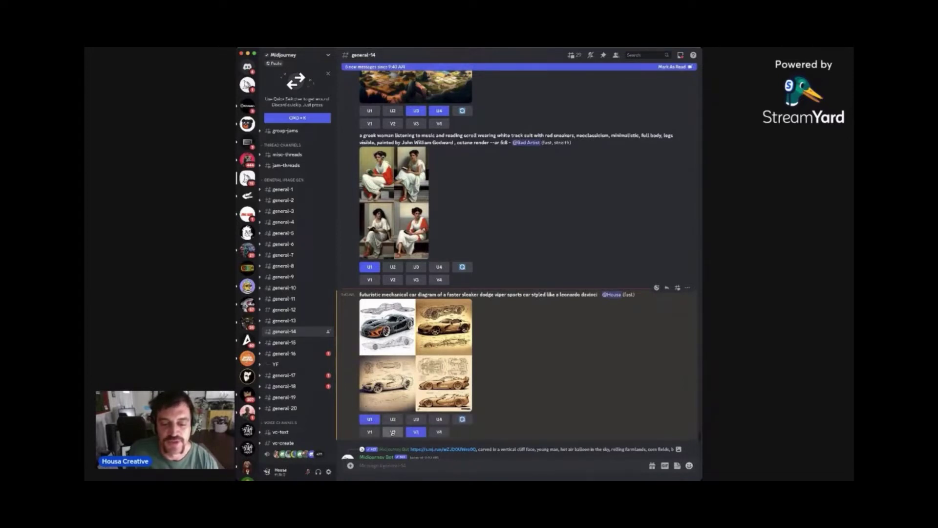
click(392, 431)
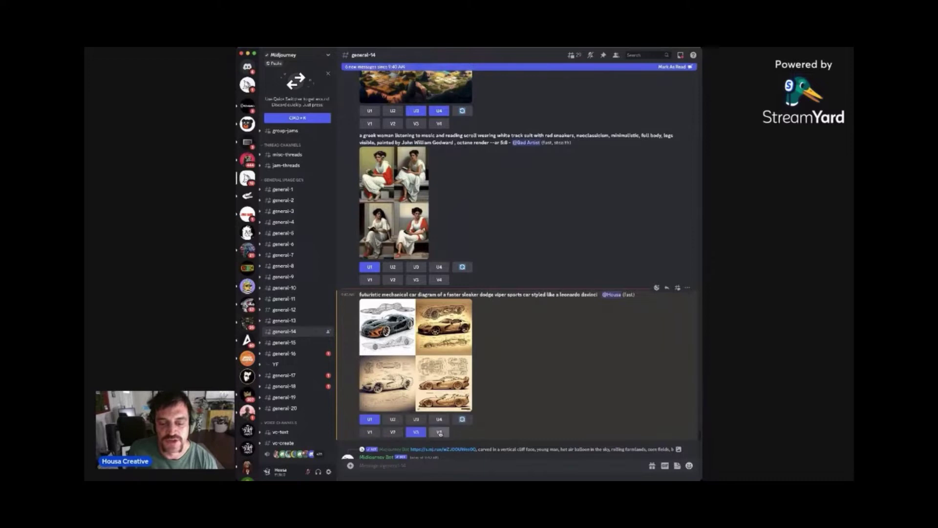
click(439, 432)
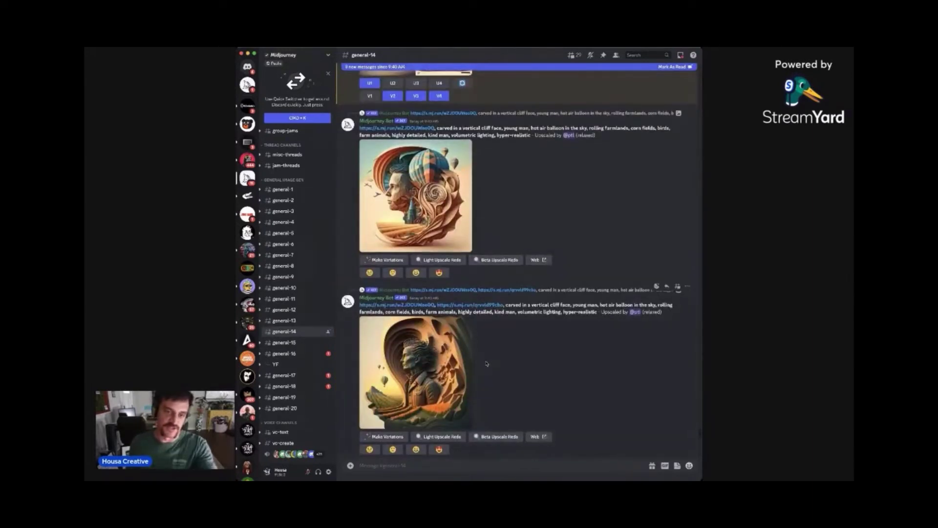
mouse_move(512, 345)
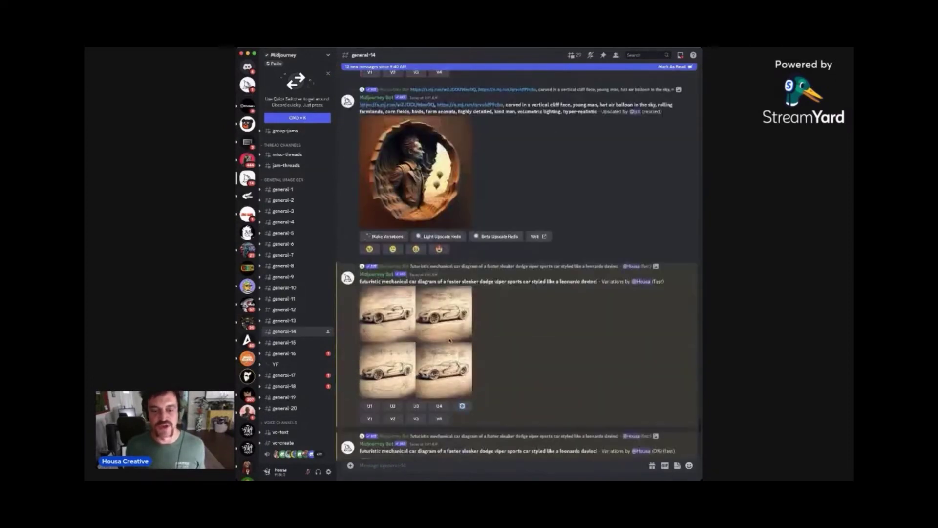
Enlarge the pale car variations grid and save it as an image
click(416, 335)
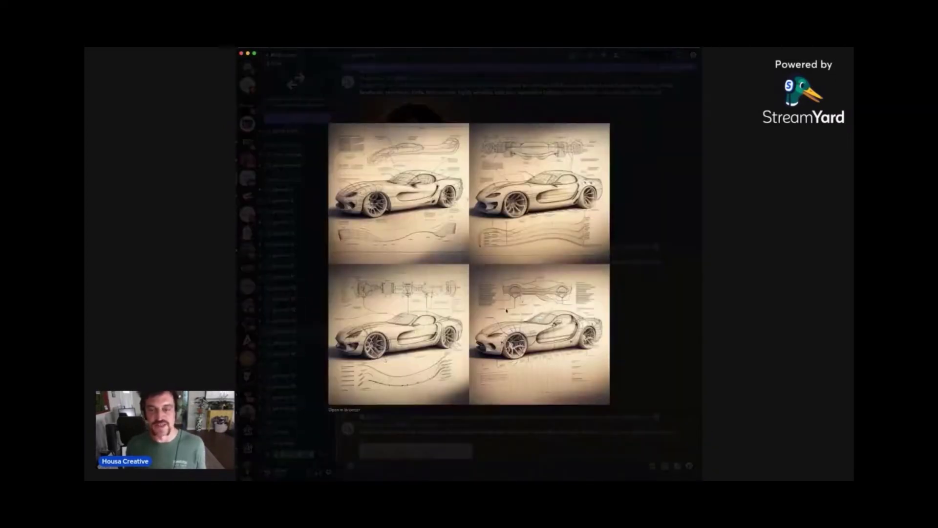
right_click(505, 309)
click(521, 326)
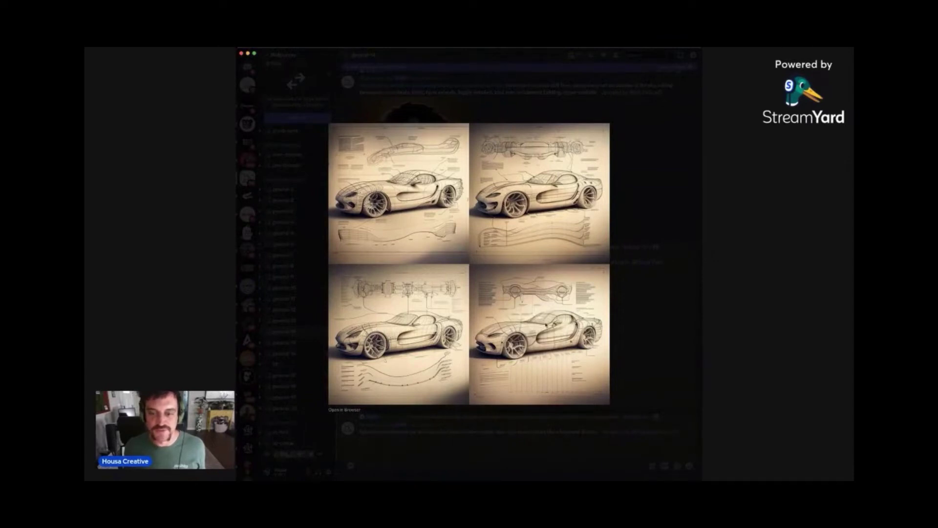
Save the golden blueprint variations grid image and close the viewer
right_click(488, 271)
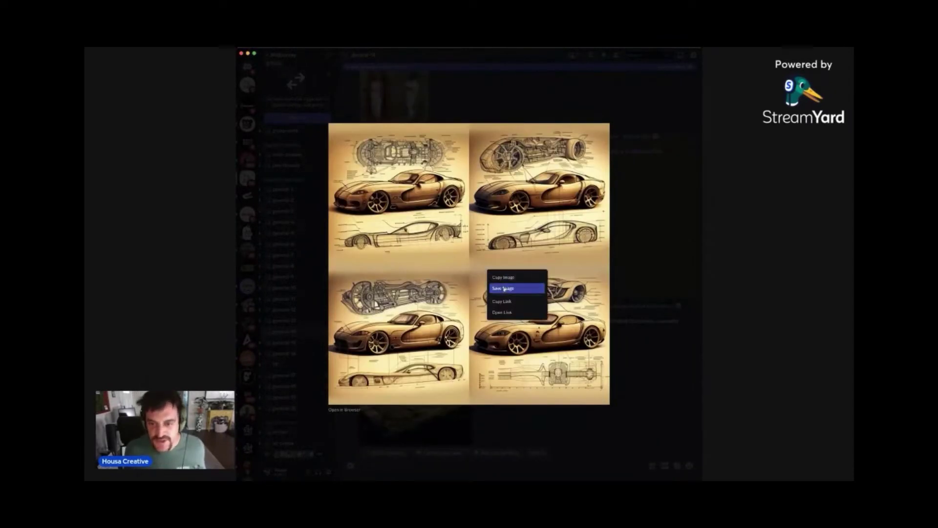
click(503, 289)
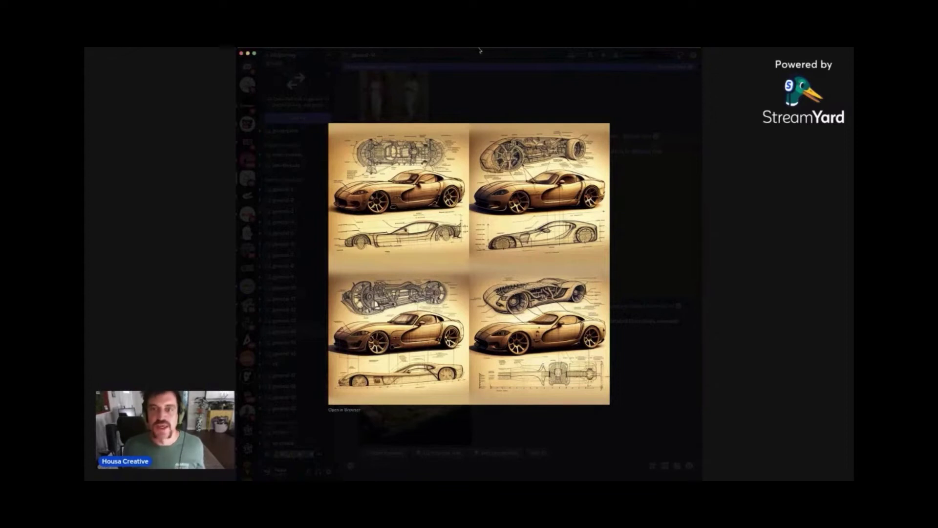
key(Escape)
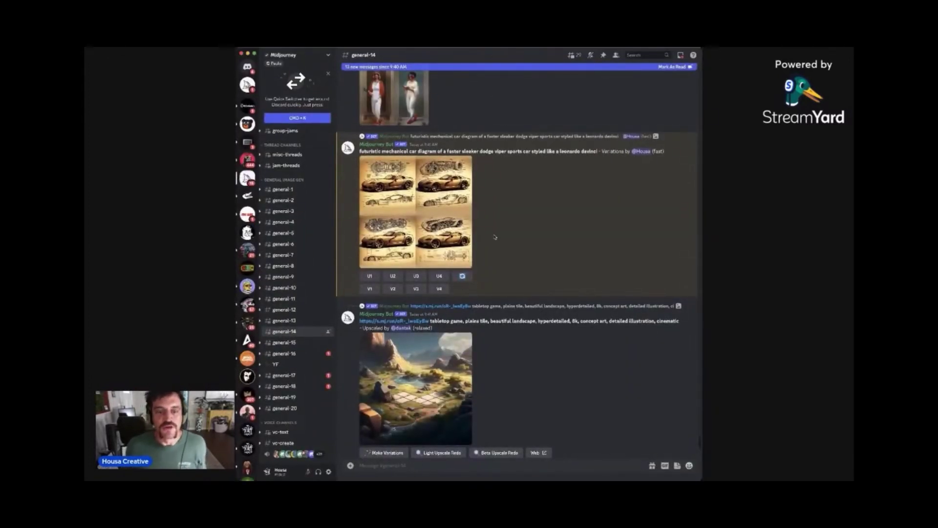
mouse_move(513, 205)
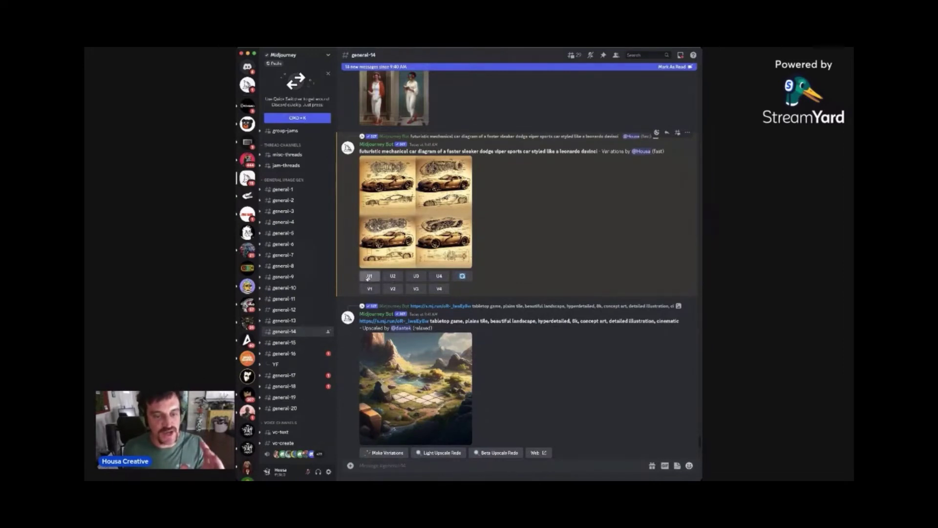
Upscale golden blueprint car 1, inspect the grid enlarged, then request variations of car 4
click(369, 276)
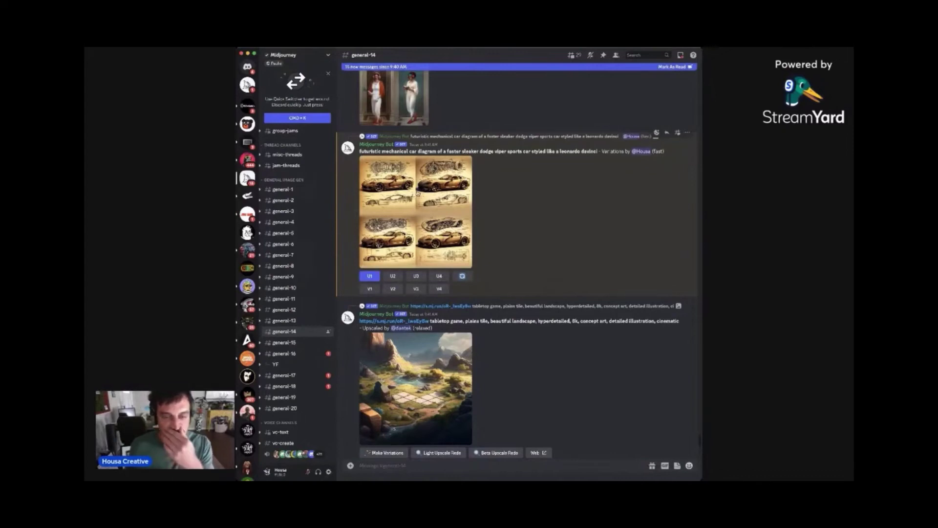
click(415, 211)
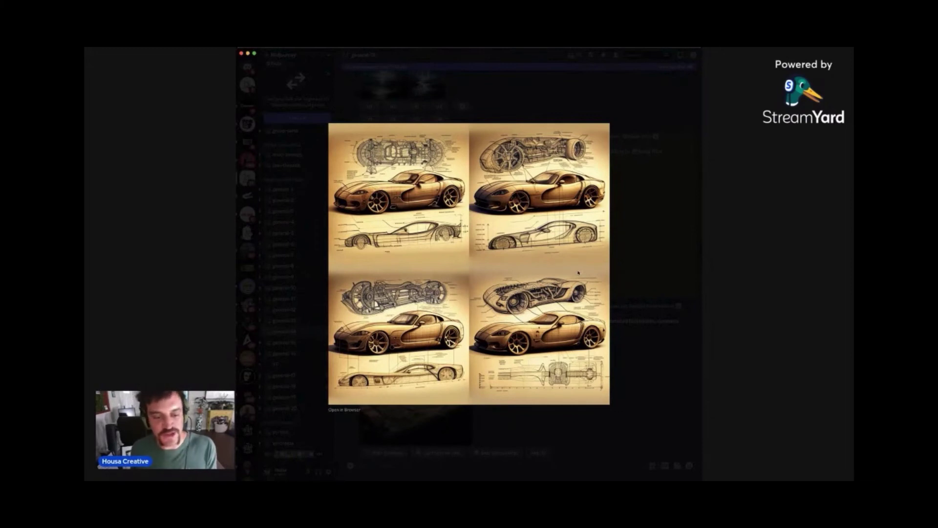
click(626, 344)
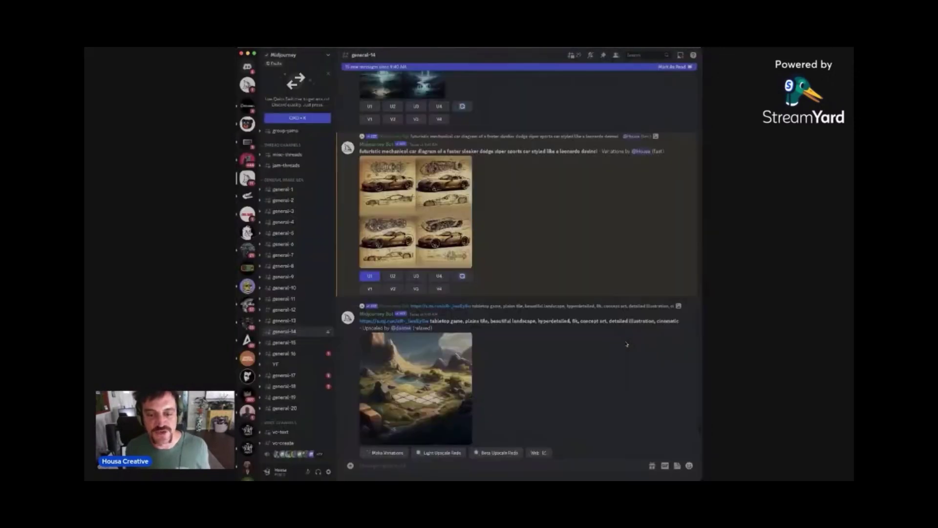
click(439, 288)
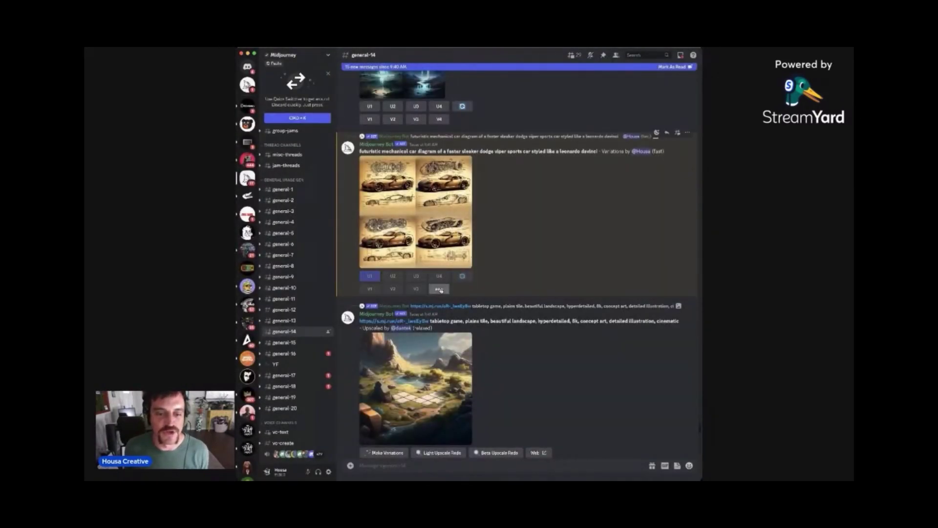